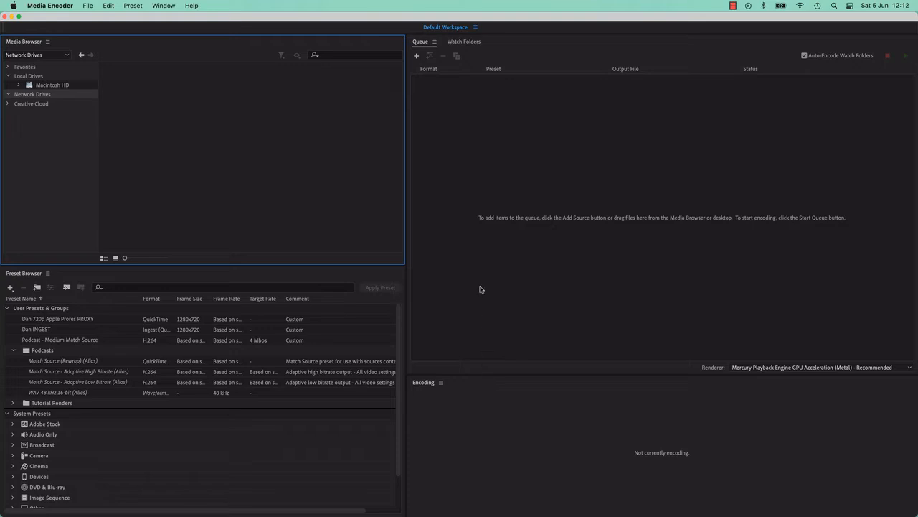
Step: Switch to Finder and add the six clips 02 Colour Correction A through F from the Color folder to the encoding queue
key(super+Tab)
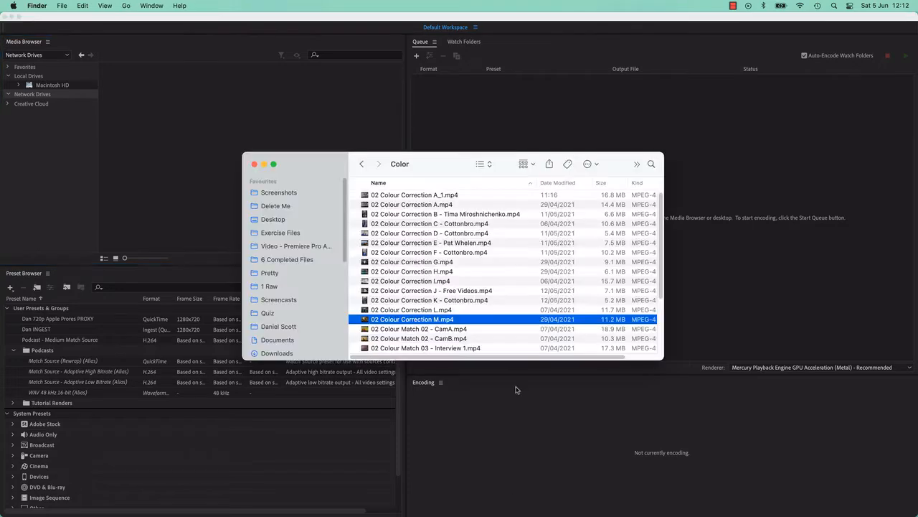
click(436, 195)
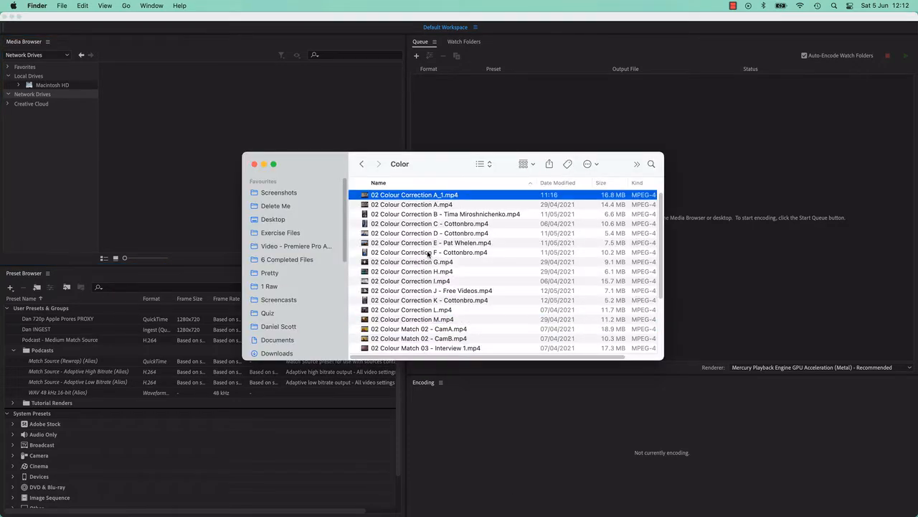
click(443, 214)
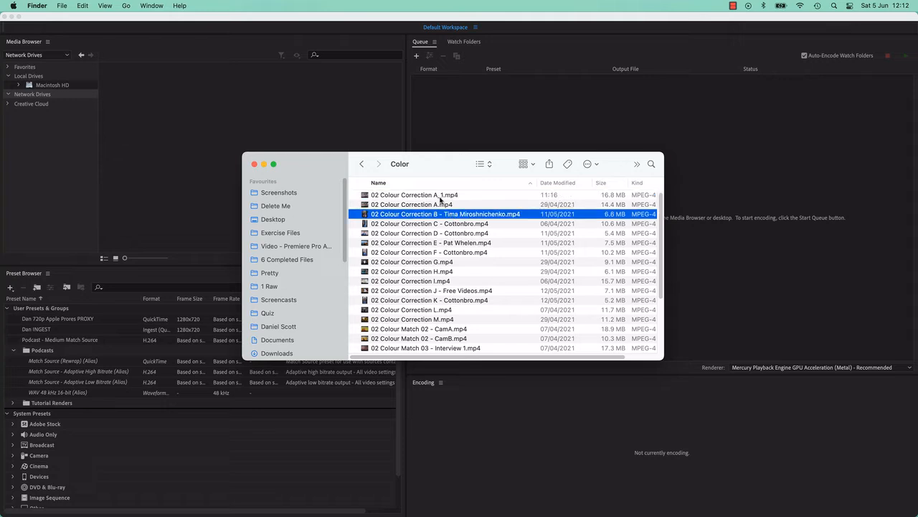
click(440, 203)
shift+click(453, 254)
drag(438, 165, 485, 293)
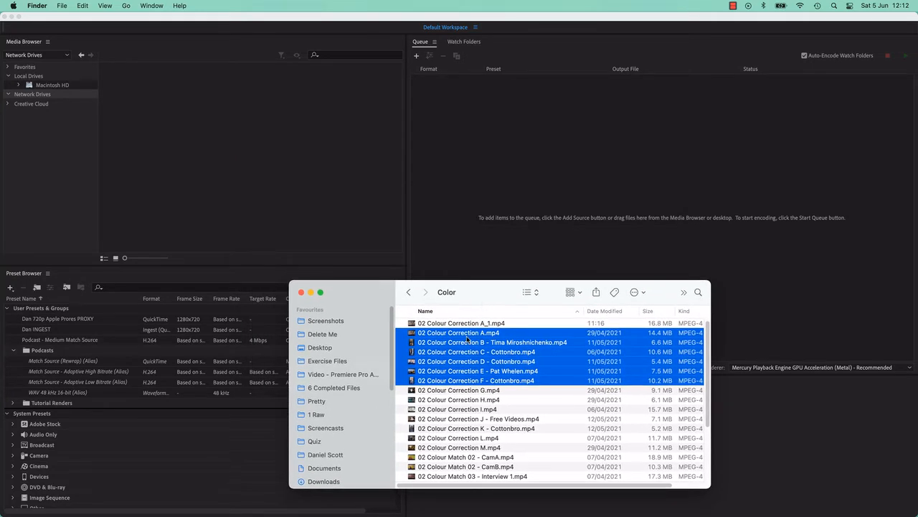
drag(467, 340, 589, 160)
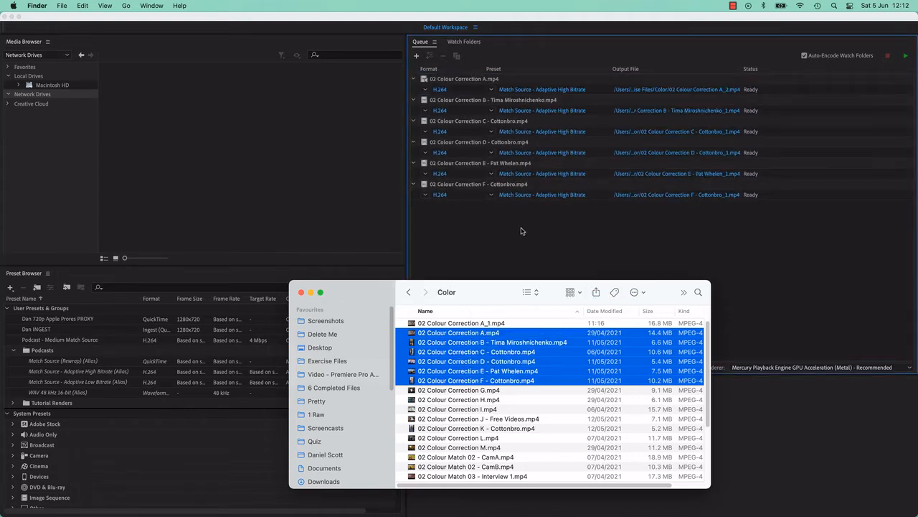
click(521, 233)
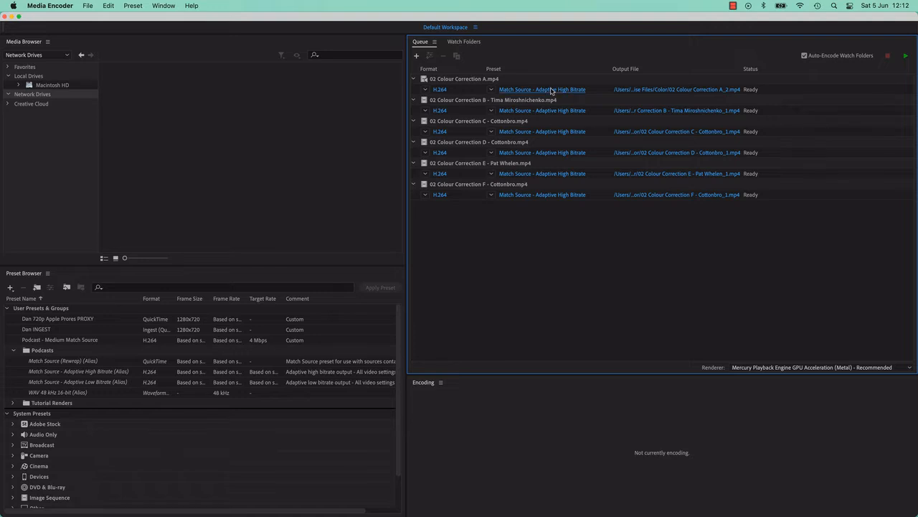
Step: Try trimming 02 Colour Correction A's source range to about 3 seconds and excluding audio in its export settings, then cancel
click(551, 89)
drag(297, 435, 241, 436)
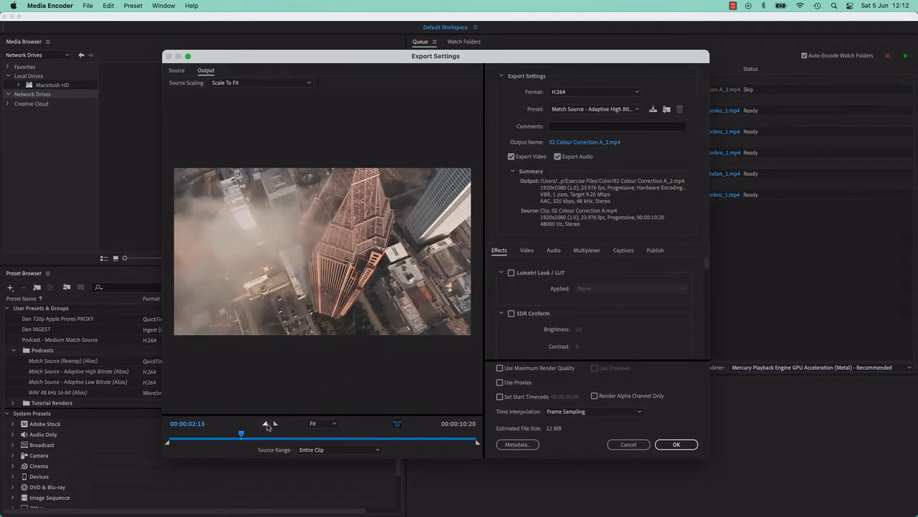
click(264, 424)
drag(297, 437, 366, 436)
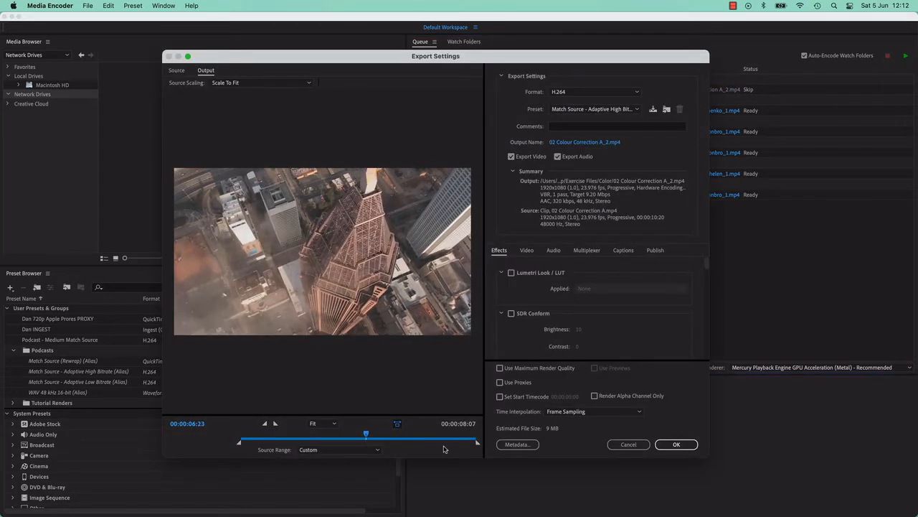
drag(479, 444, 447, 443)
click(275, 424)
drag(273, 436, 303, 435)
key(i)
key(o)
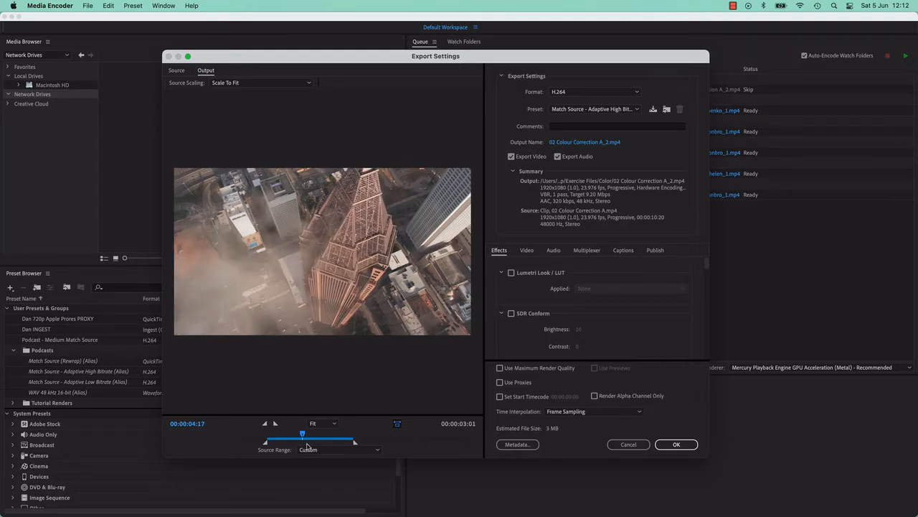
click(558, 157)
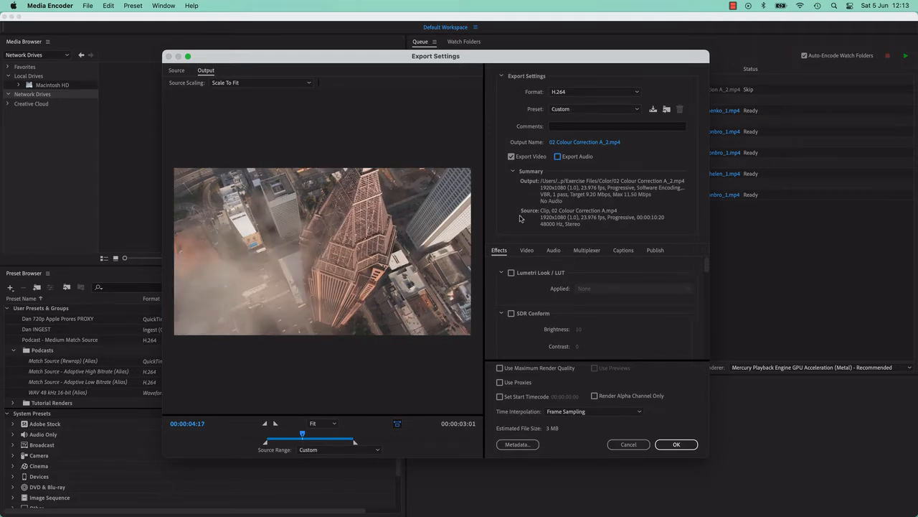
click(631, 444)
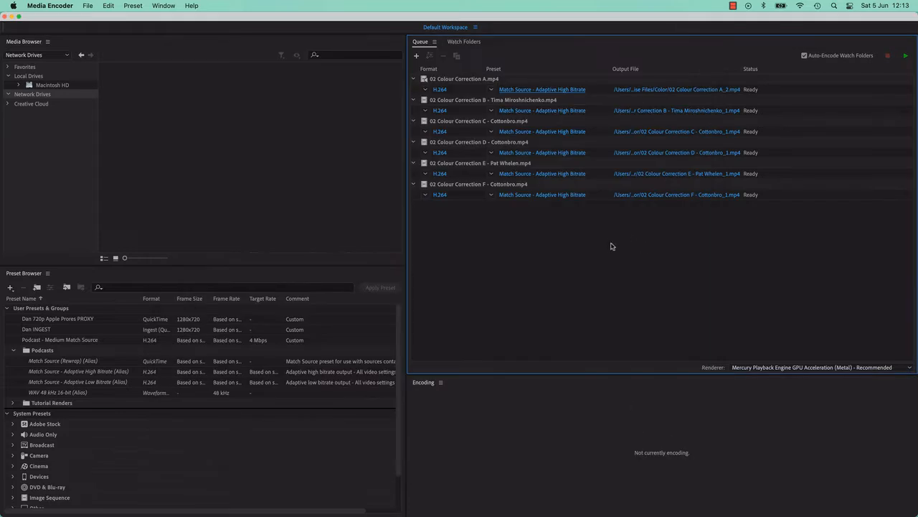
Step: Remove all six 02 Colour Correction clips from the encoding queue
click(482, 80)
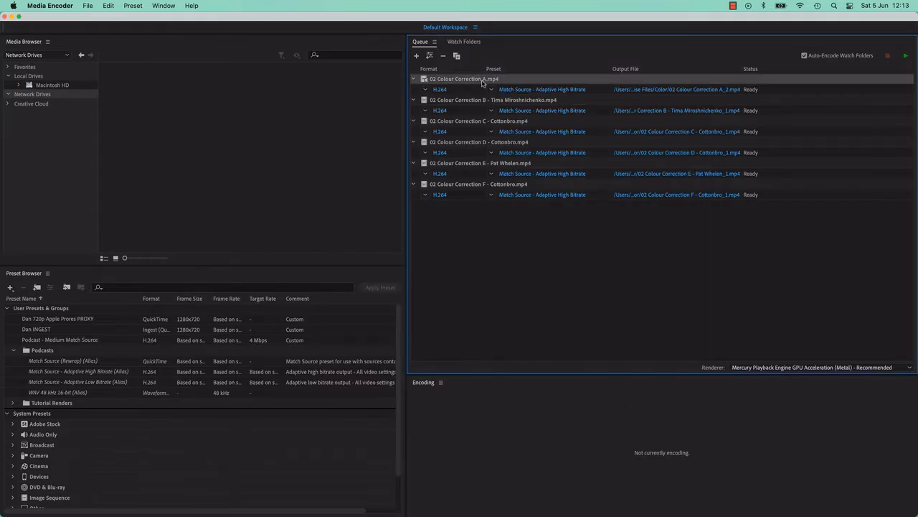
shift+click(474, 189)
key(Delete)
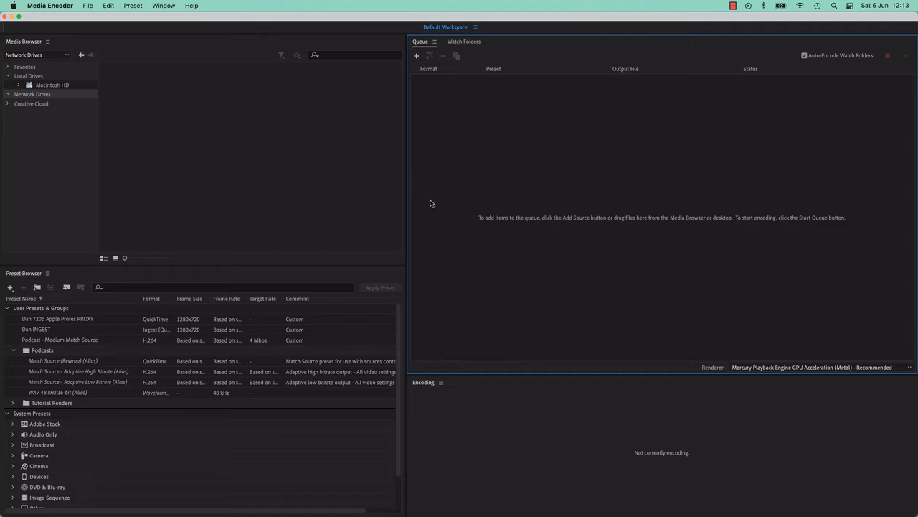
Step: Look through the Favorites, Macintosh HD and Local Drives locations in the Media Browser
click(206, 180)
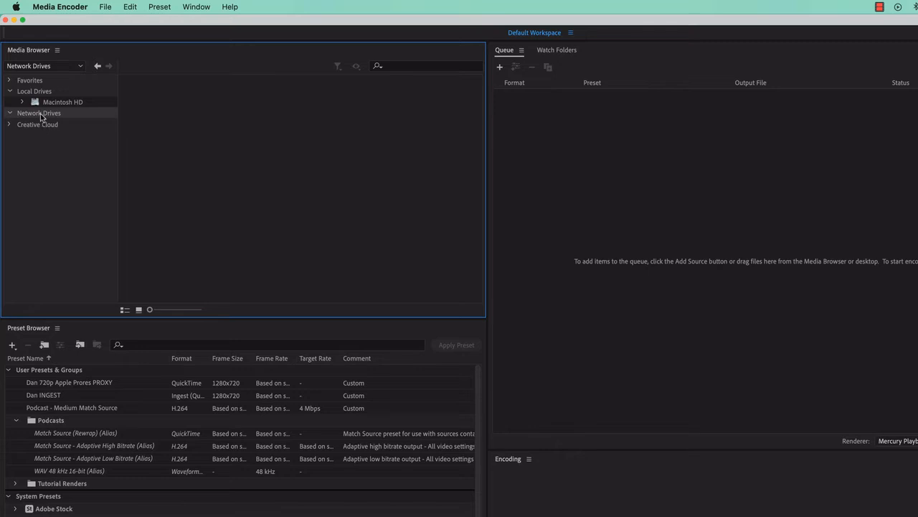
click(29, 82)
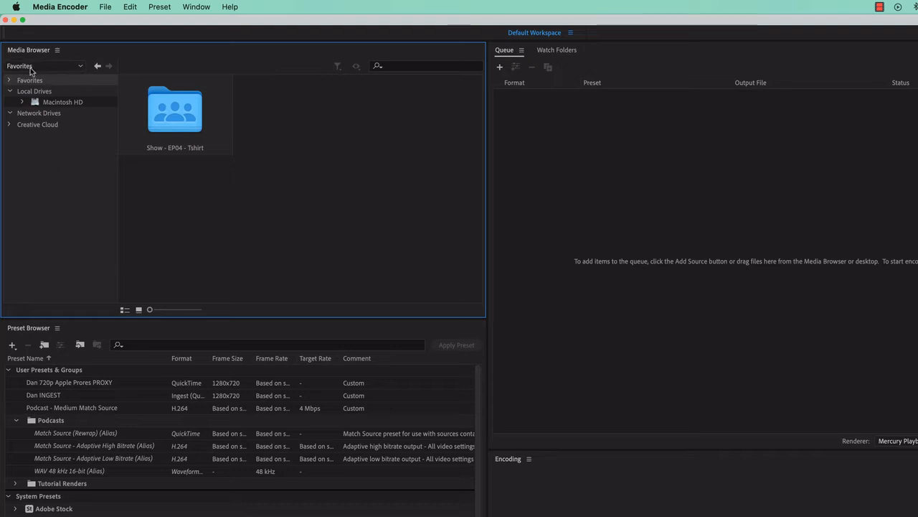
click(48, 104)
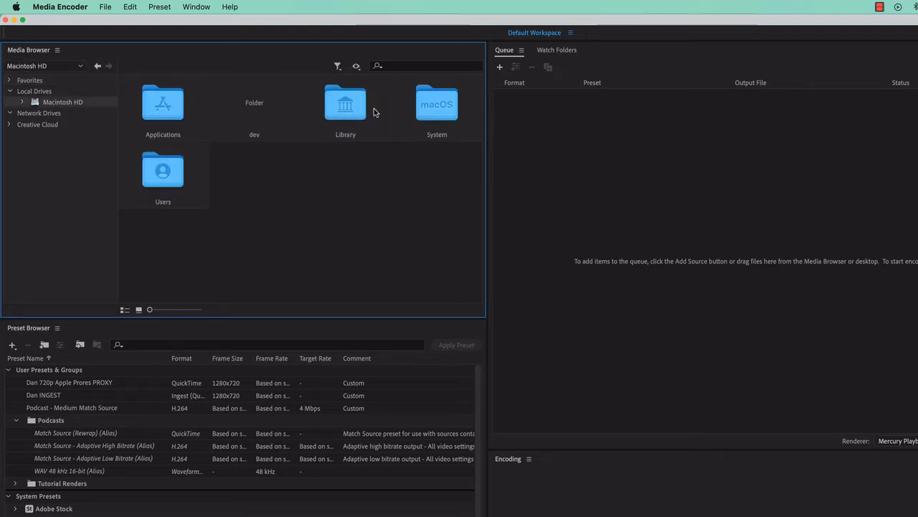
click(157, 124)
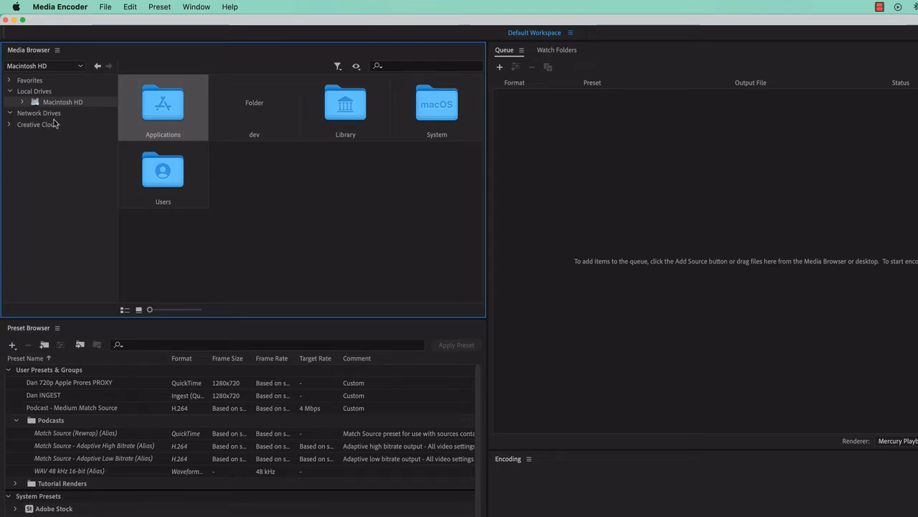
click(40, 67)
click(38, 80)
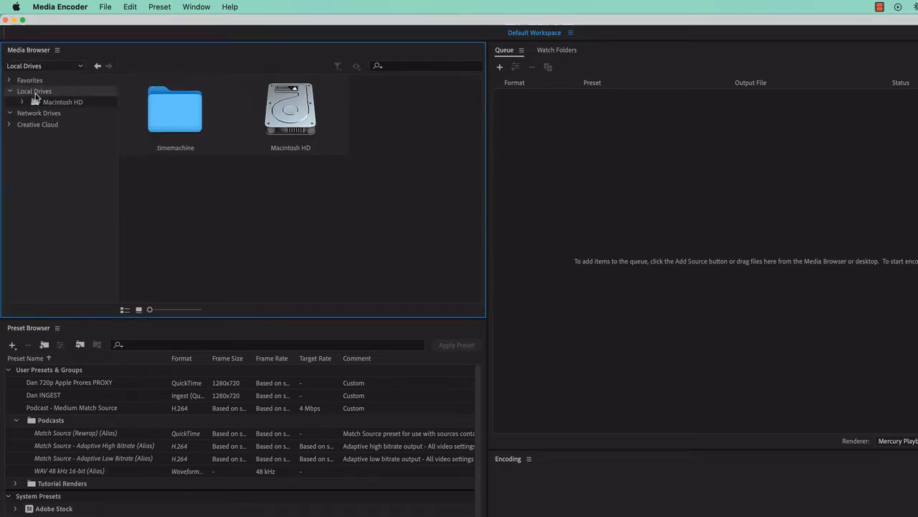
Step: Browse from the Home Directory into Team Awesome Dropbox and open the personal folder inside it
click(39, 66)
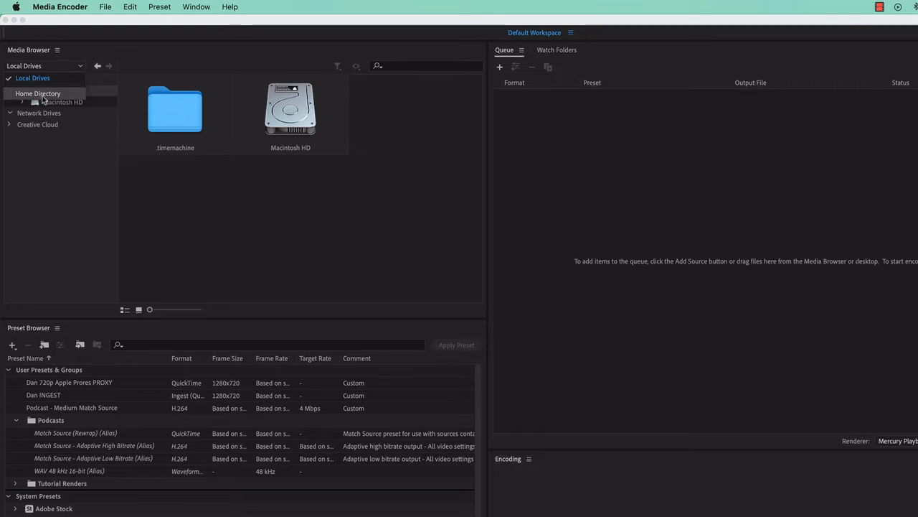
click(38, 94)
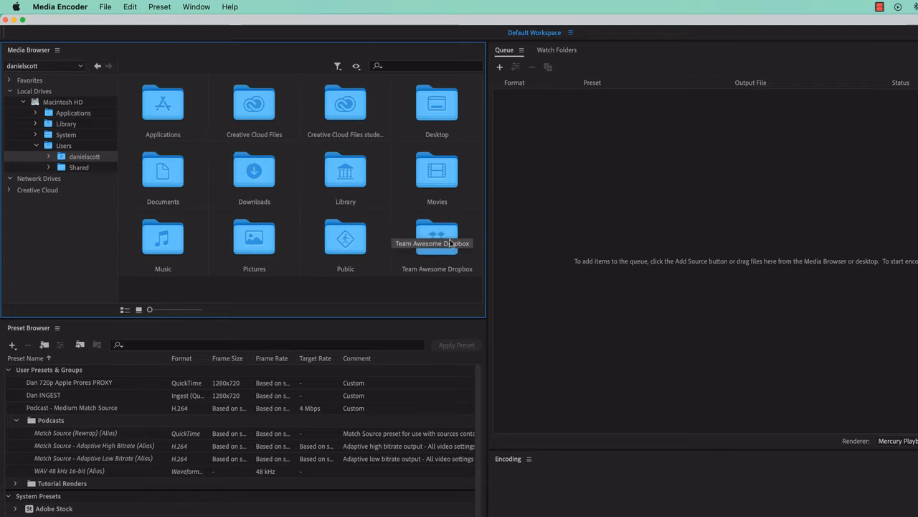
double_click(414, 247)
double_click(171, 134)
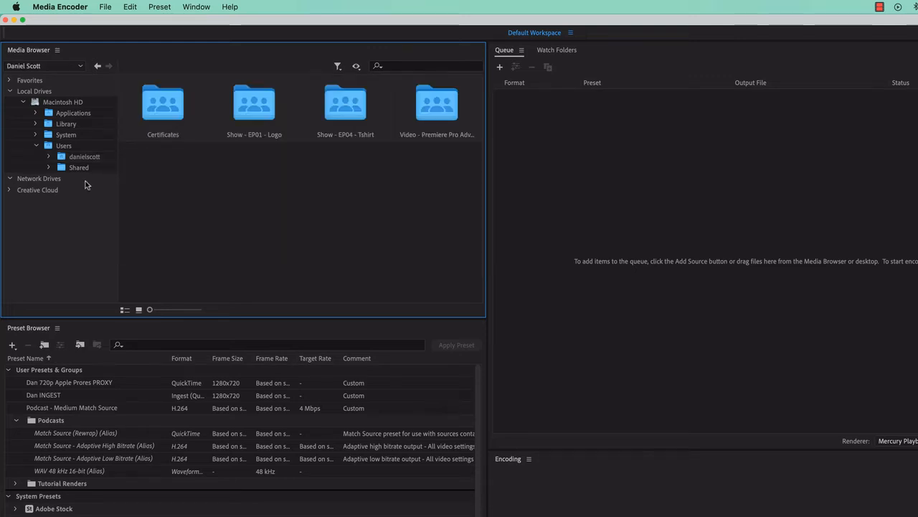
Step: Add the Show - EP01 - Logo folder to the Media Browser's favorites
click(247, 129)
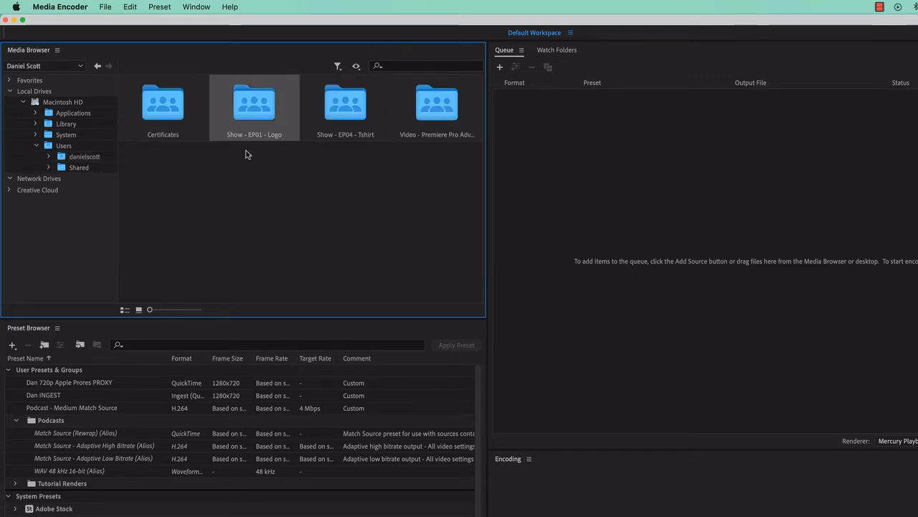
right_click(253, 115)
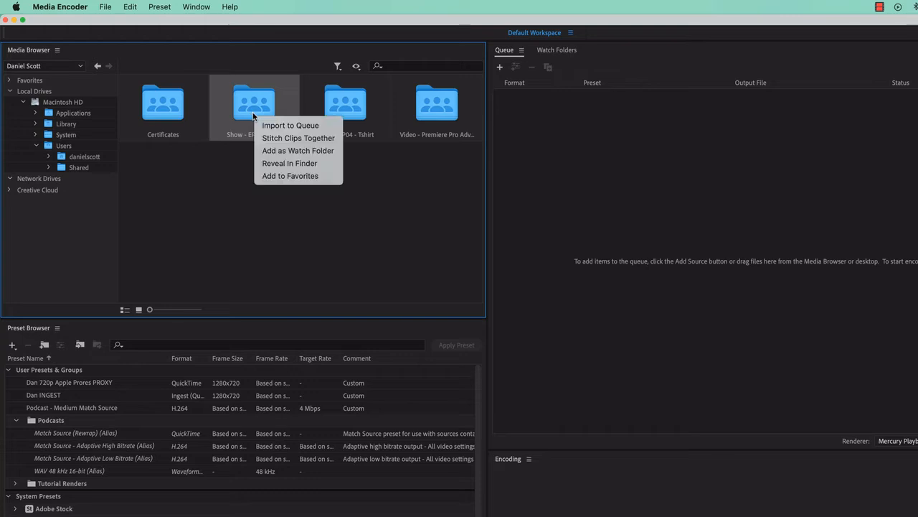
click(289, 176)
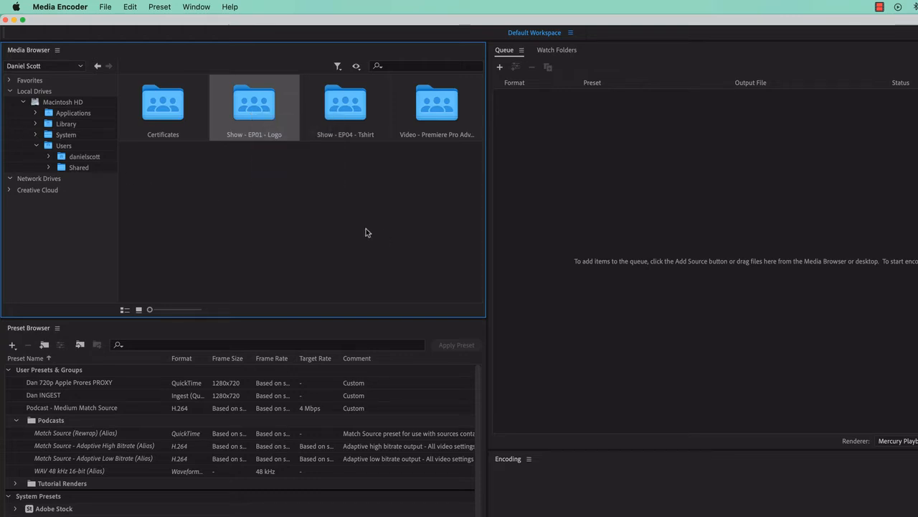
Step: Open Show - EP01 - Logo from the favorites and go into its 1 Raw folder in list view
click(13, 91)
click(10, 80)
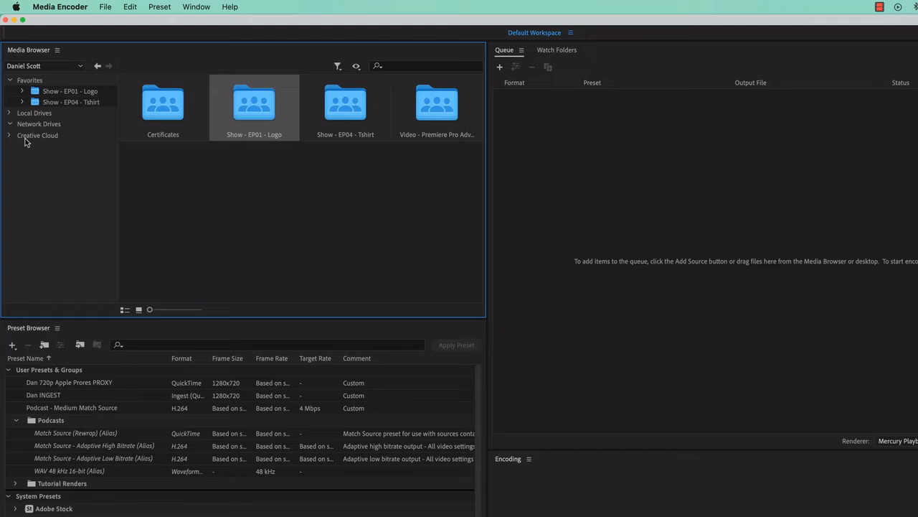
click(80, 92)
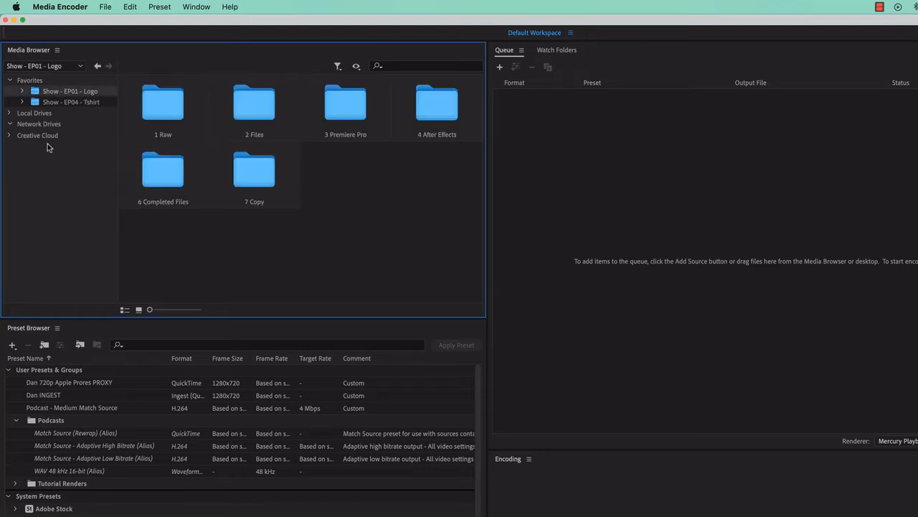
click(125, 310)
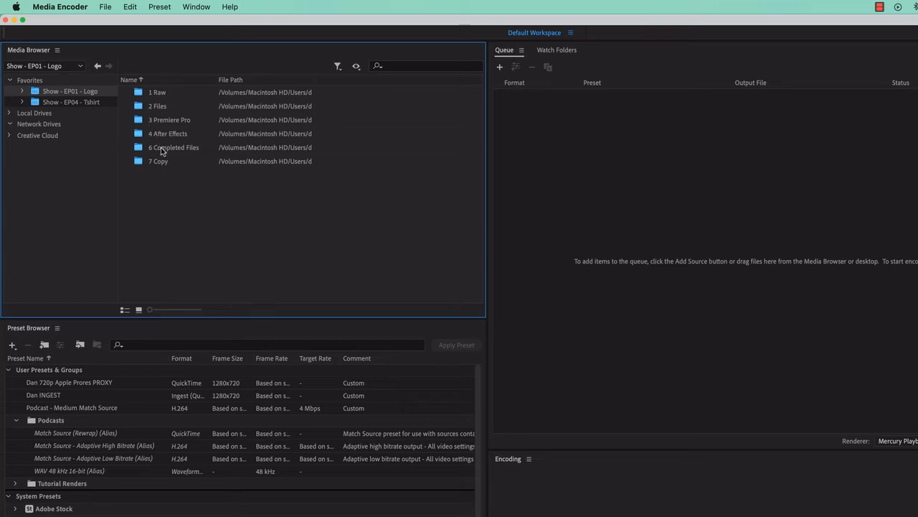
double_click(140, 93)
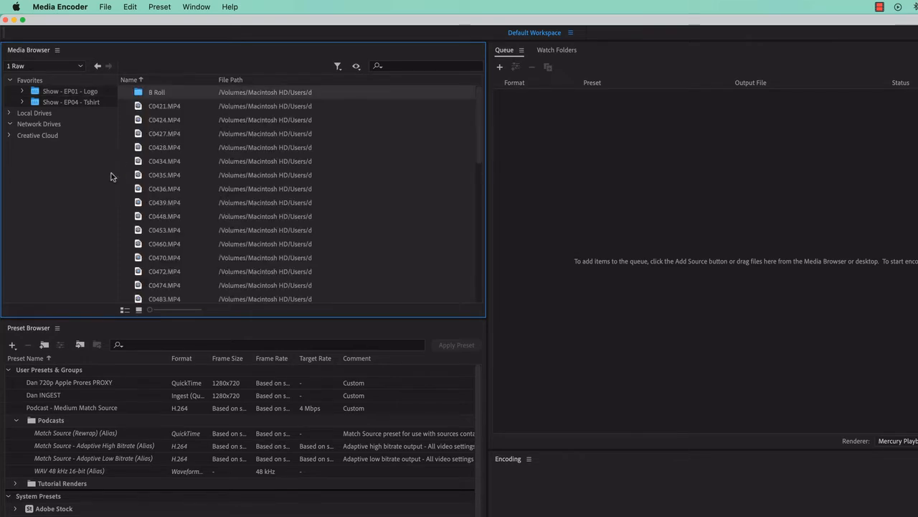
Step: Add the six clips from C0421.MP4 to C0435.MP4 to the queue and show the Media Browser contents as thumbnails
shift+click(160, 110)
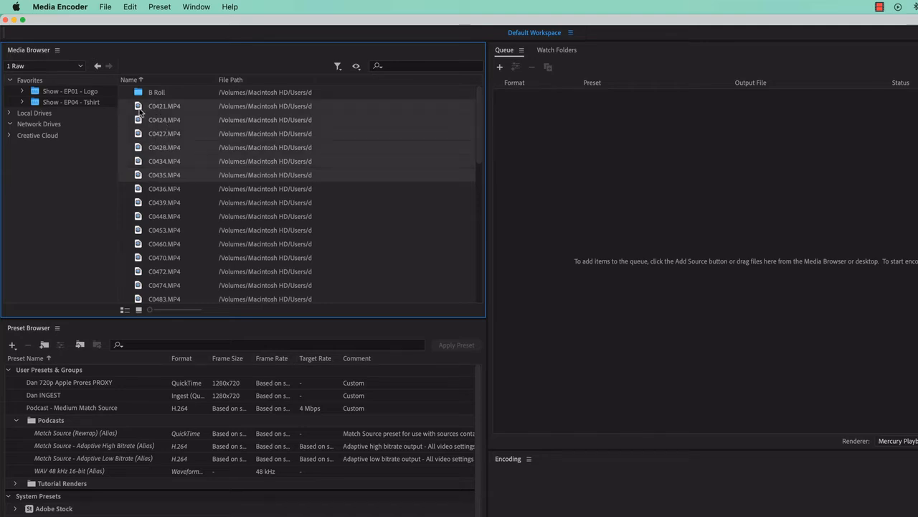
drag(140, 107, 681, 262)
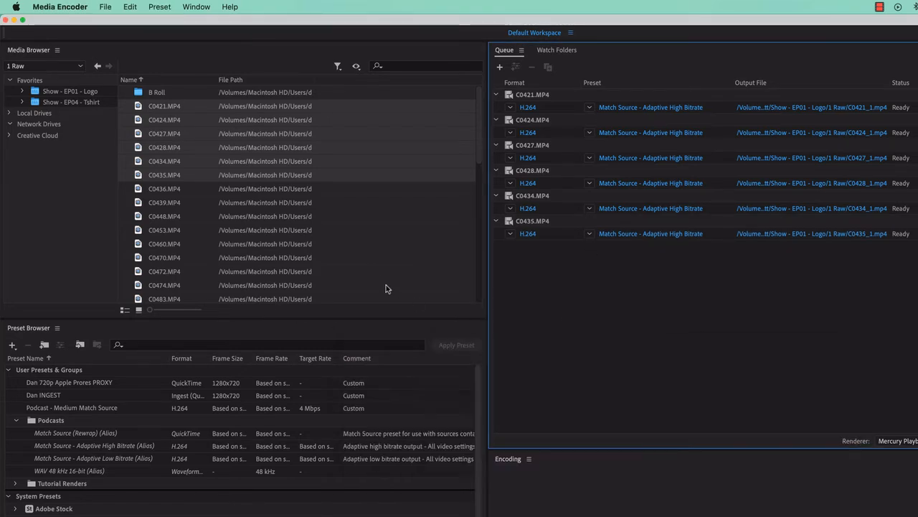
click(139, 310)
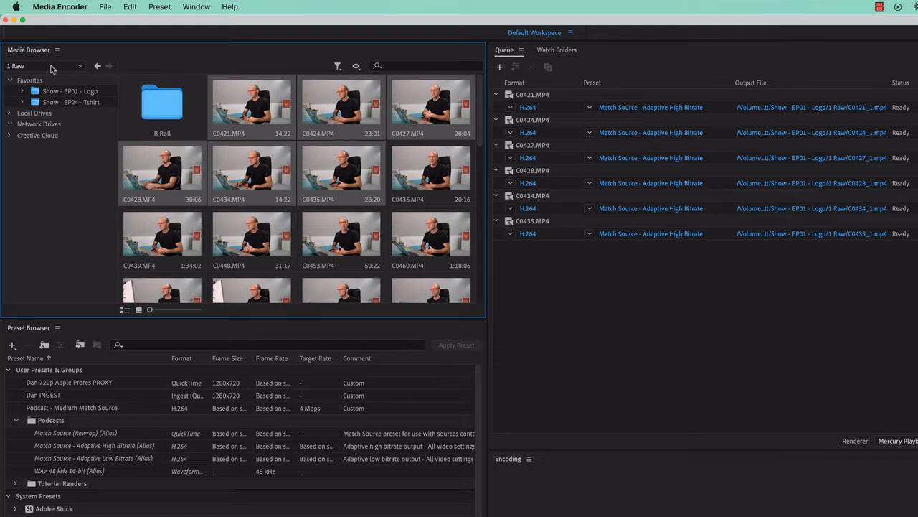
Step: Clear the queue by removing all clips from C0421.MP4 to C0435.MP4
click(567, 95)
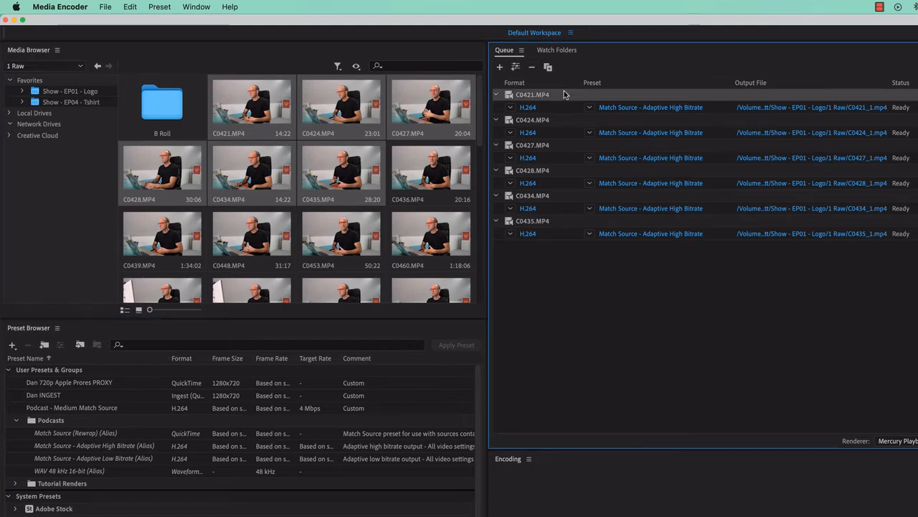
shift+click(553, 221)
click(532, 66)
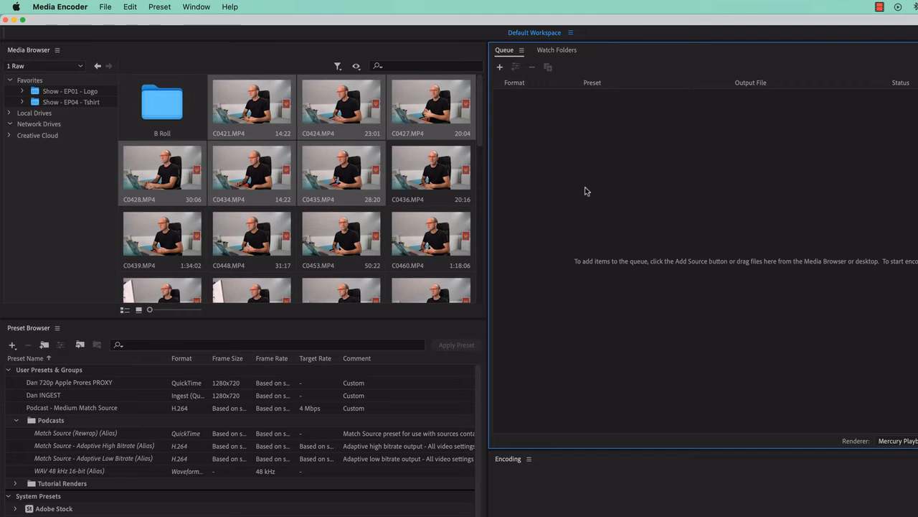
Step: Add the six selected clips from C0421.MP4 to C0435.MP4 to the queue as one stitched clip
click(248, 115)
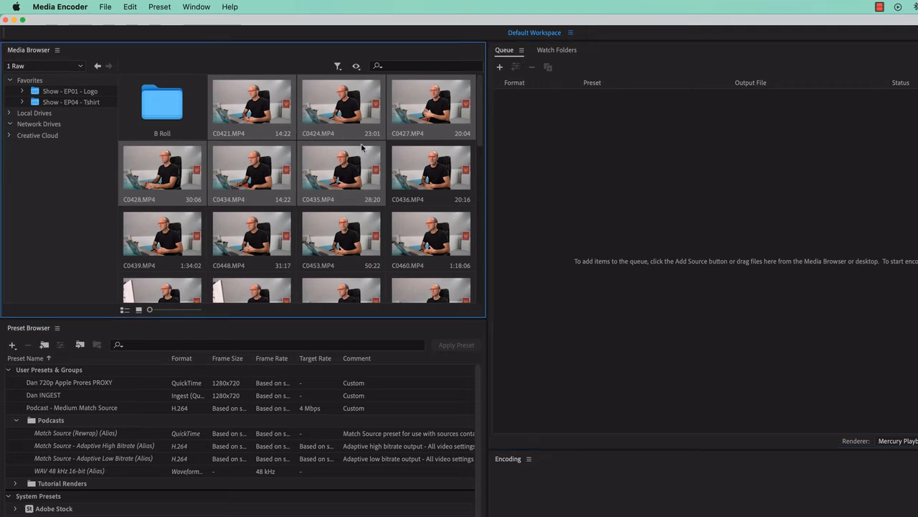
drag(249, 115, 616, 242)
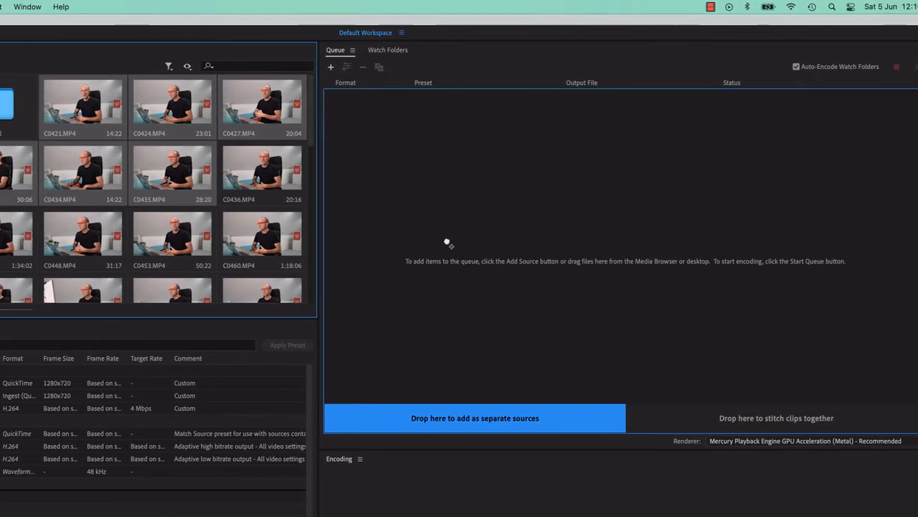
drag(447, 244, 720, 426)
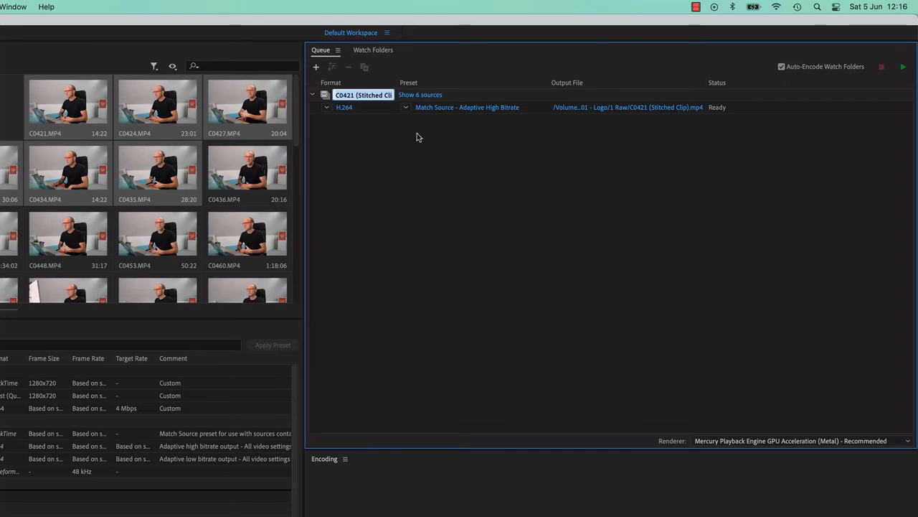
Step: Show the stitched clip's six sources and reorder them as C0424, C0435, C0427, C0428, C0421, C0434
click(425, 96)
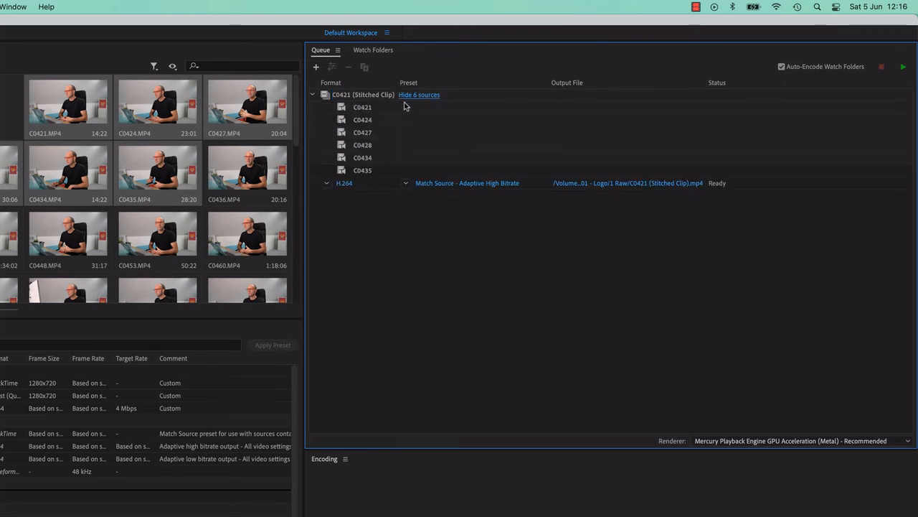
mouse_move(397, 110)
mouse_down()
mouse_move(389, 156)
mouse_move(396, 115)
mouse_up()
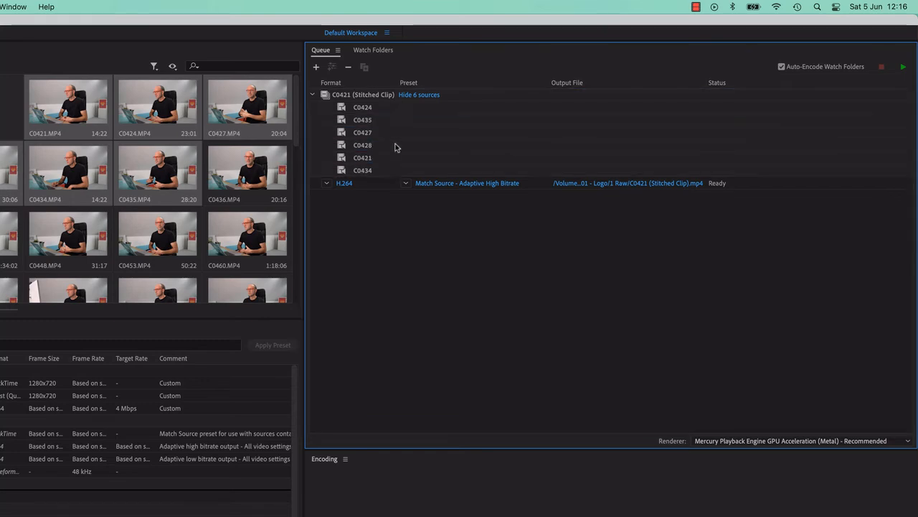
click(313, 95)
click(314, 95)
Step: Enable a Timecode Overlay at size 58 in the stitched clip's export settings
click(471, 187)
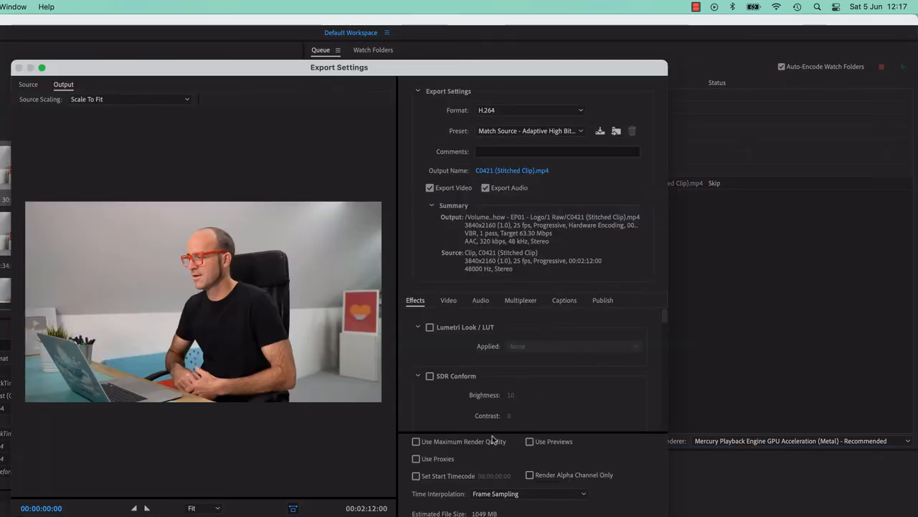
scroll(440, 387, down, 10)
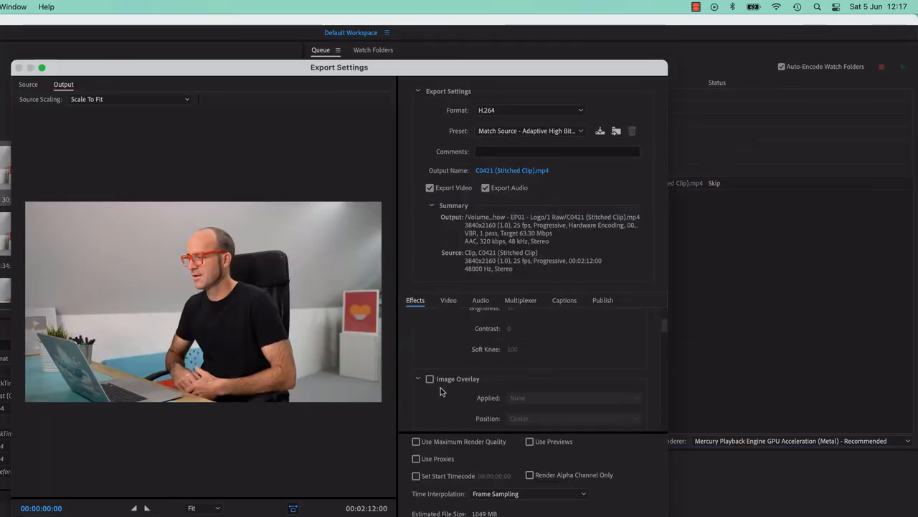
scroll(437, 391, down, 5)
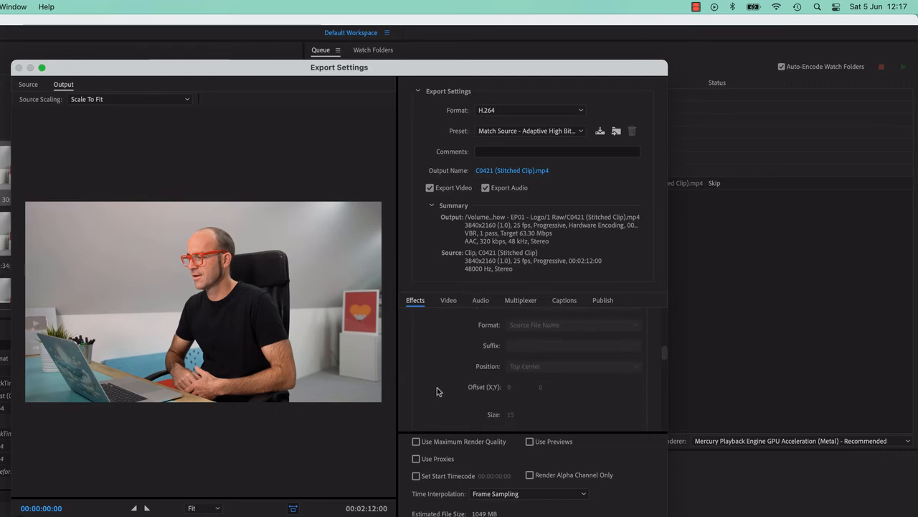
click(430, 351)
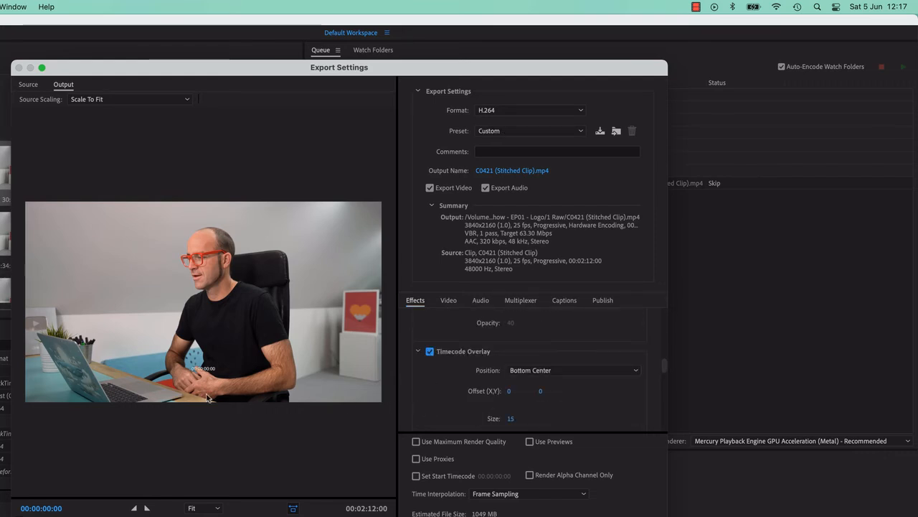
drag(510, 419, 551, 420)
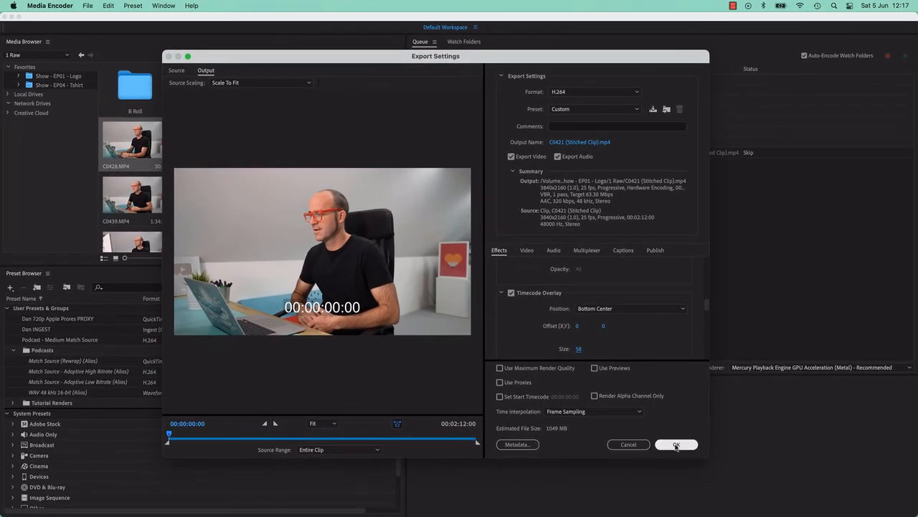
click(672, 445)
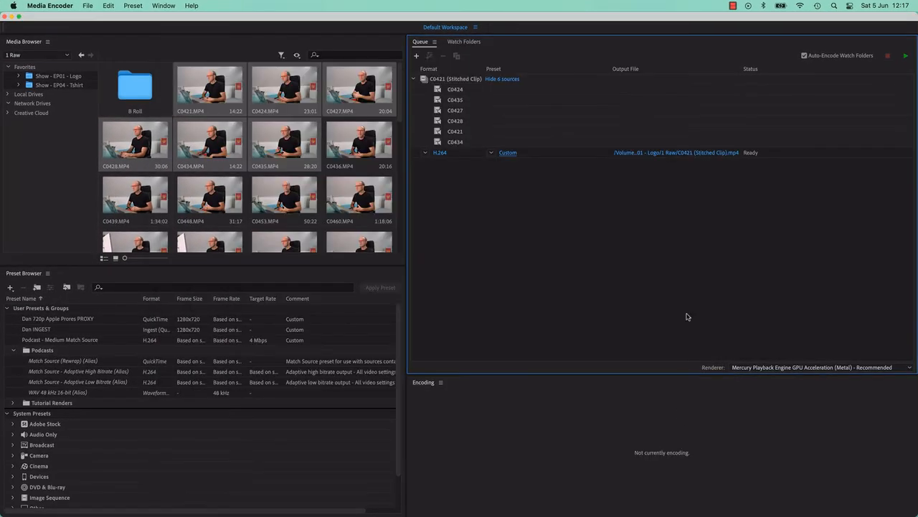
Step: Collapse the stitched clip in the queue and view the stitching command available for the selected Media Browser clips
click(414, 80)
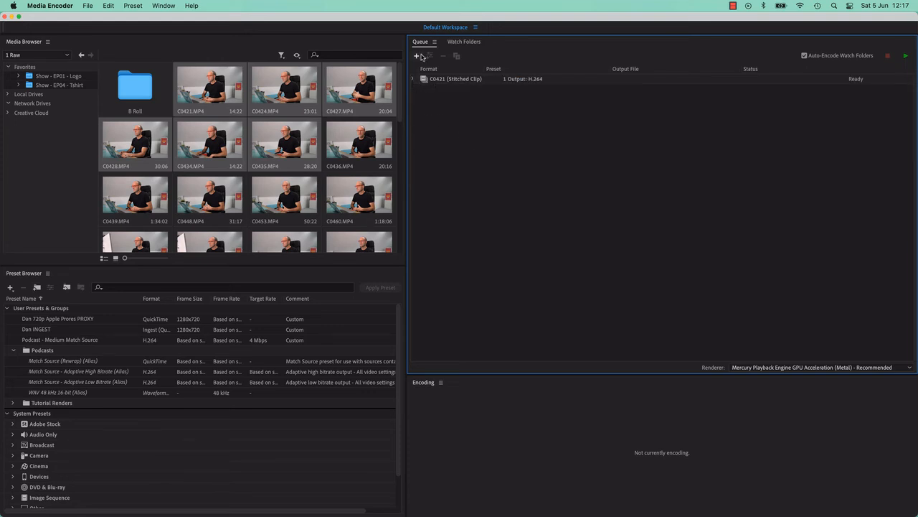
right_click(295, 101)
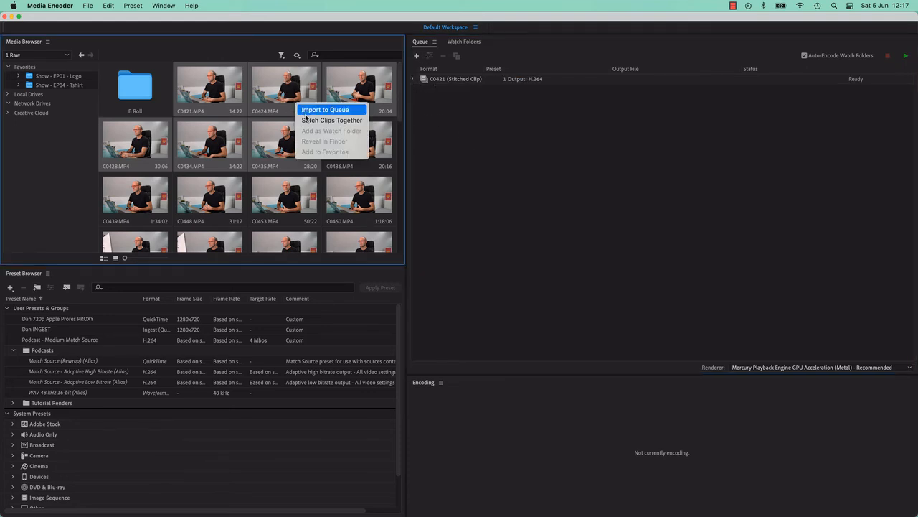
click(498, 148)
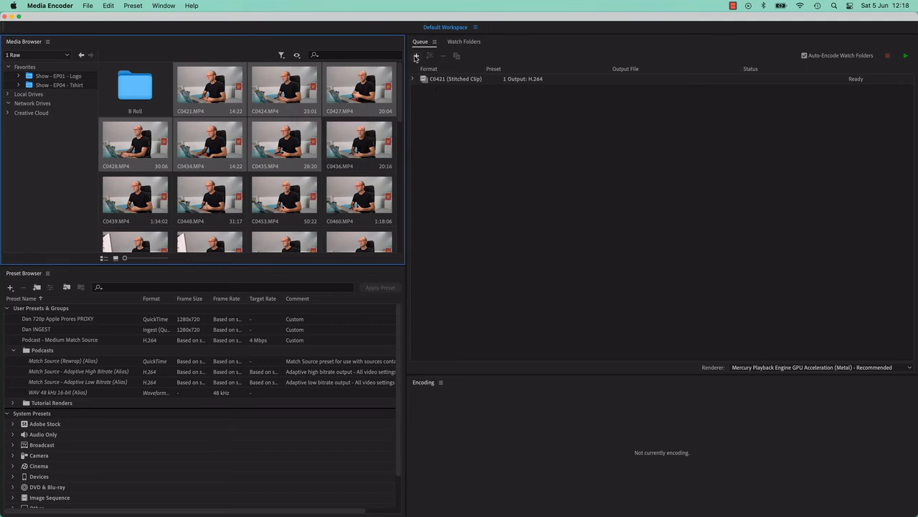
Step: Select the five 01 Tourism proxy clips as new sources, toggle Stitch clips together on and off, and abandon the import
click(416, 55)
click(425, 155)
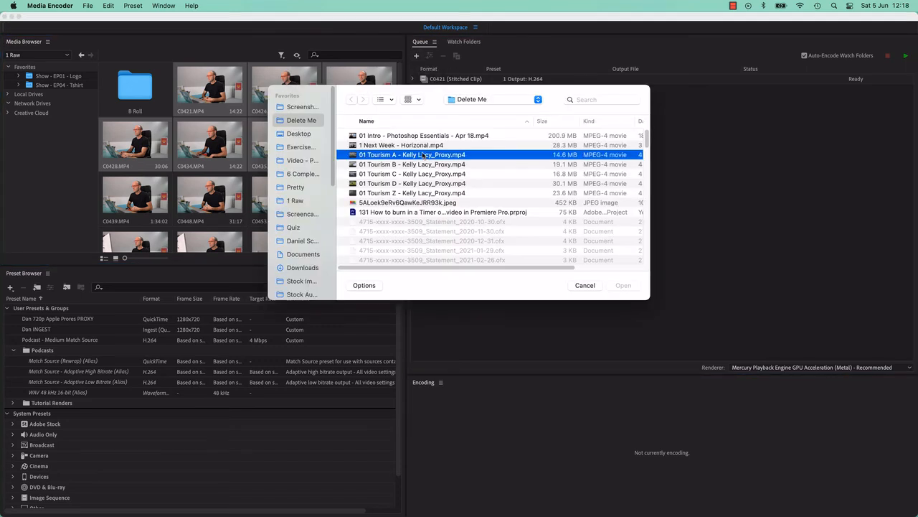
shift+click(430, 192)
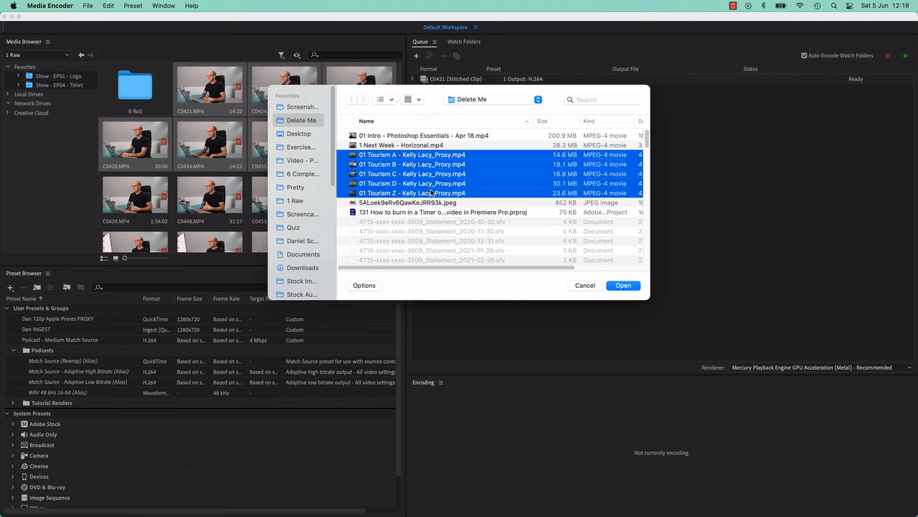
click(357, 288)
click(372, 232)
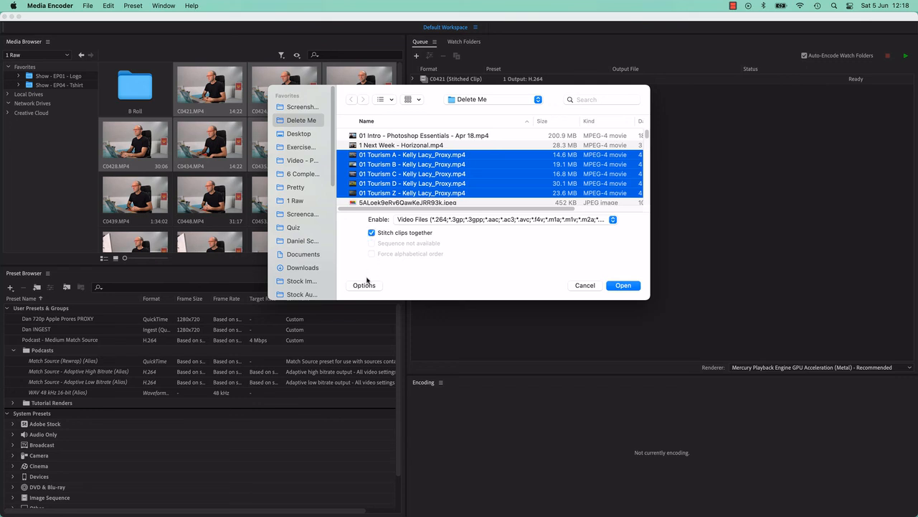
click(373, 233)
click(585, 285)
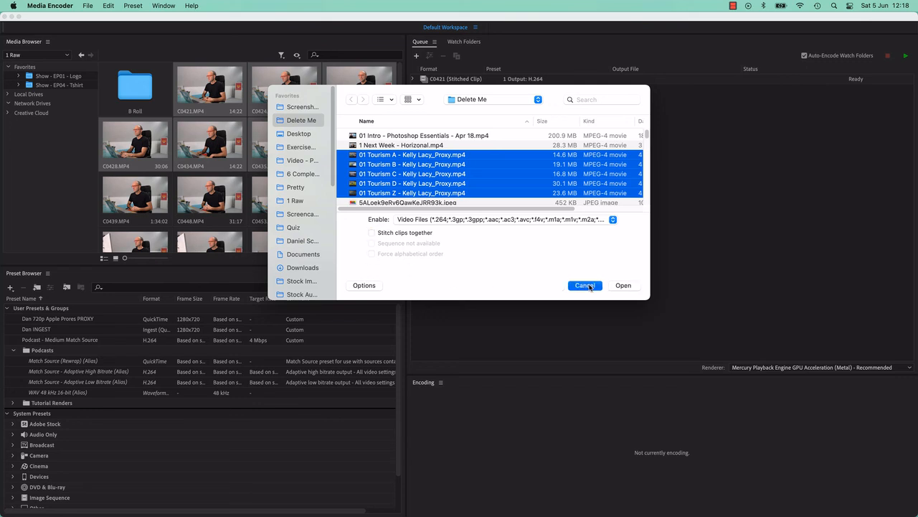